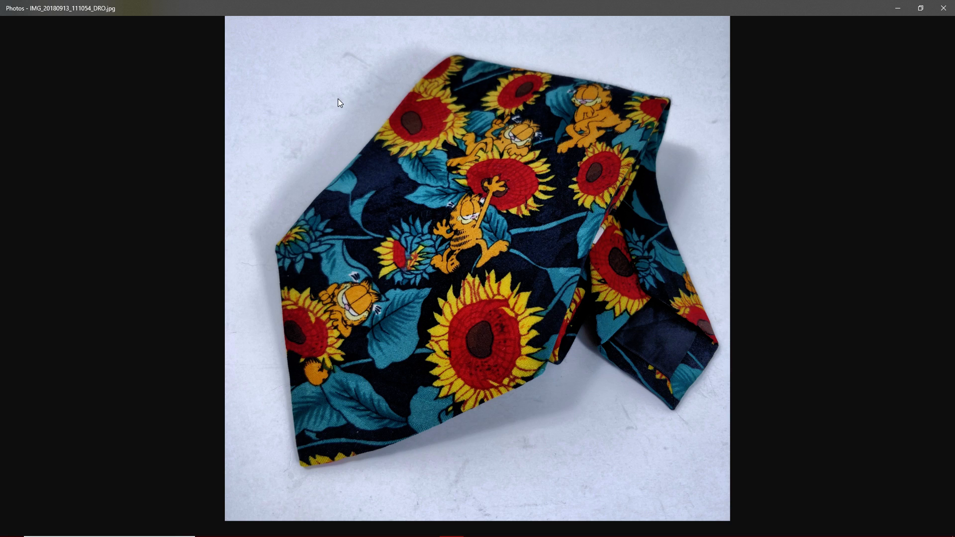
Open the sunflower tie photo IMG_20180913_111054_DRO.jpg in Adobe Photoshop CS6.
scroll(338, 99, "up", 3)
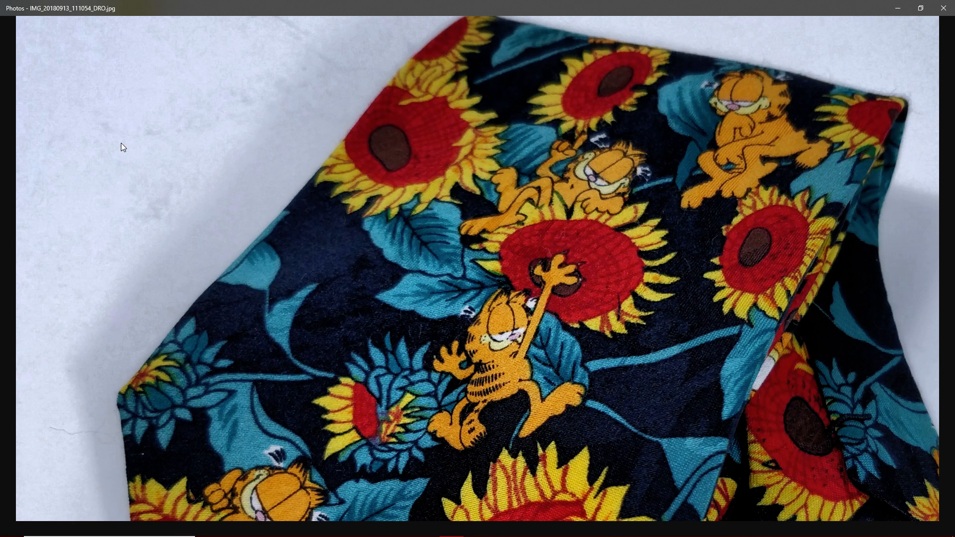
scroll(131, 160, "down", 3)
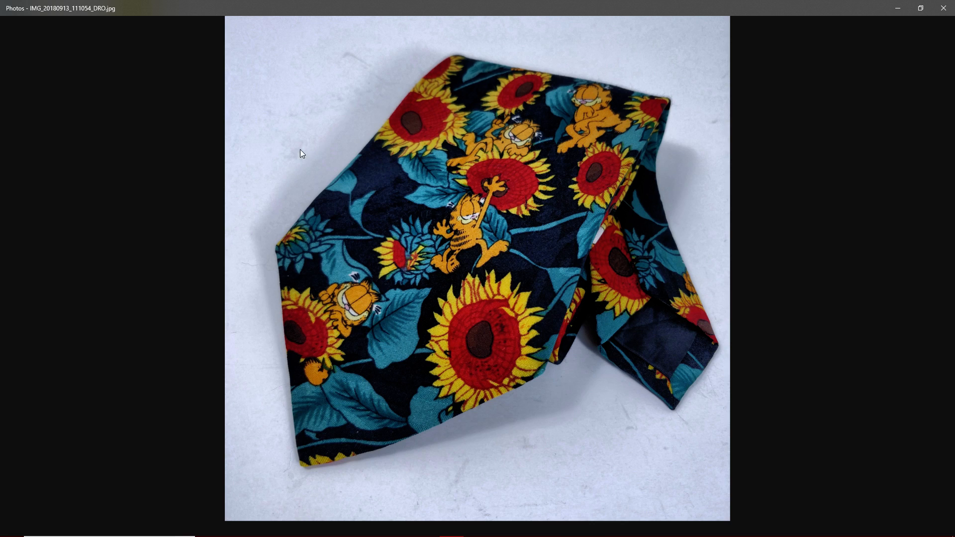
right_click(437, 249)
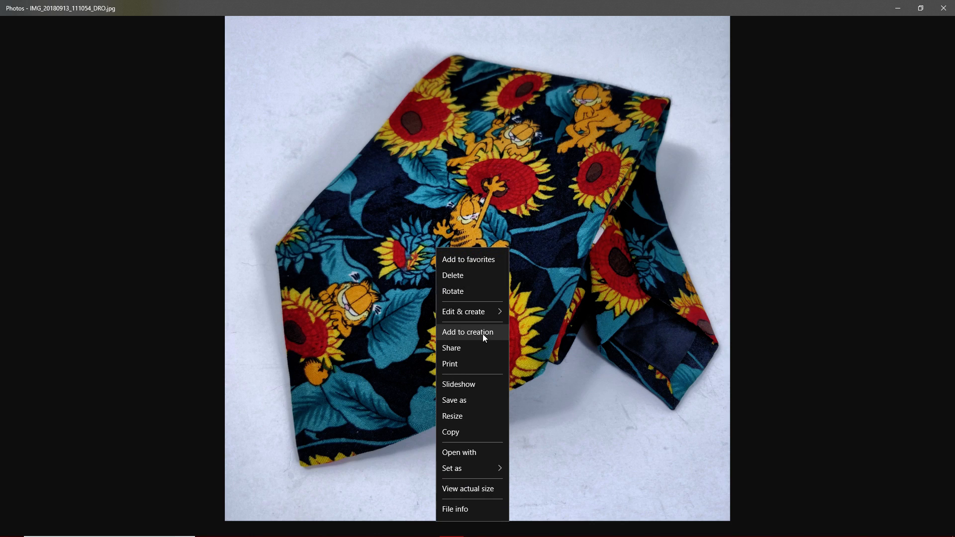
left_click(483, 457)
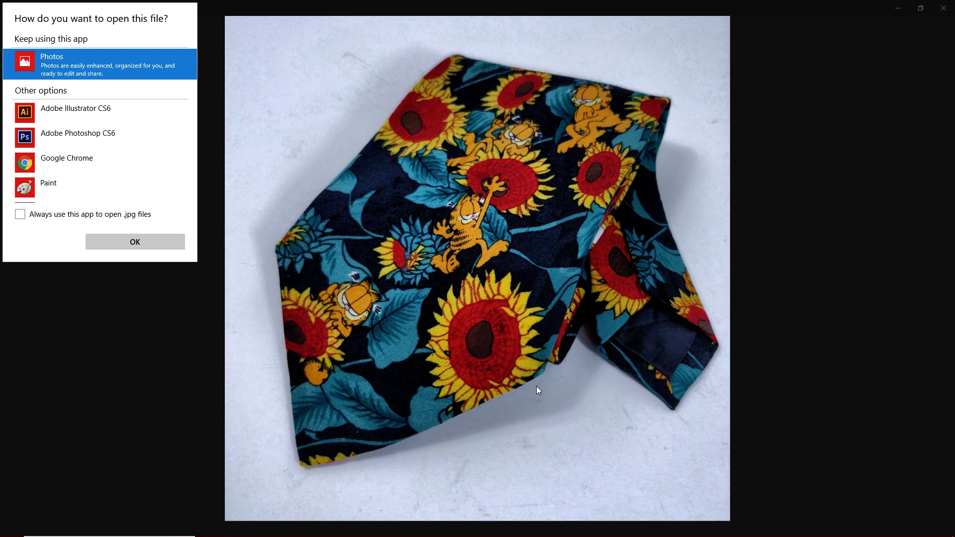
left_click(116, 137)
left_click(135, 244)
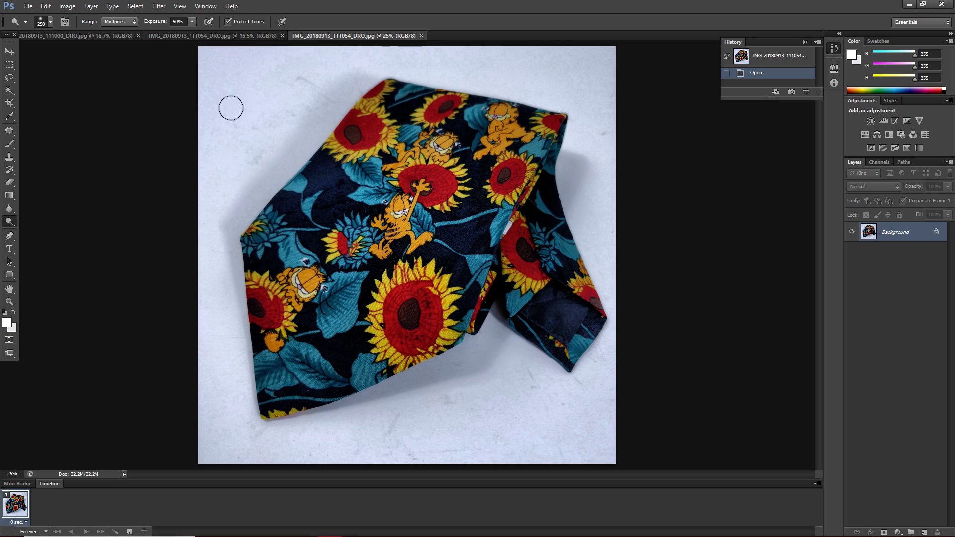
Paint a soft near-black (#020003) spot on the upper-left background of the photo with the Brush tool at 12% opacity.
left_click(11, 132)
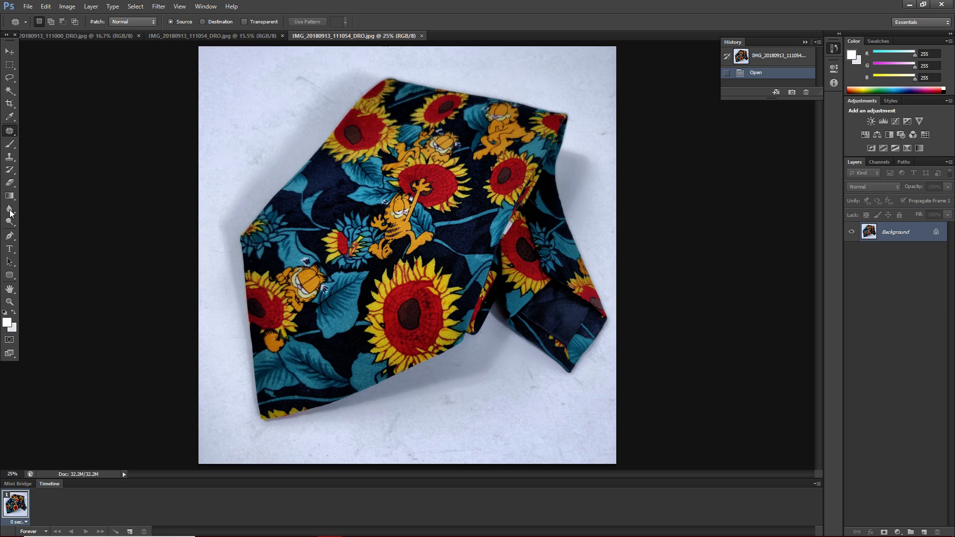
left_click(9, 144)
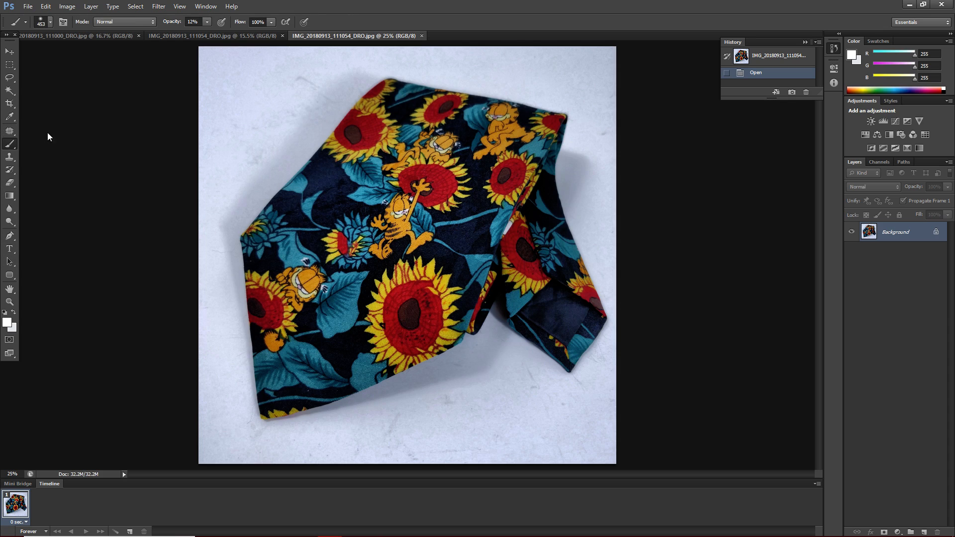
left_click(226, 82)
left_click(7, 322)
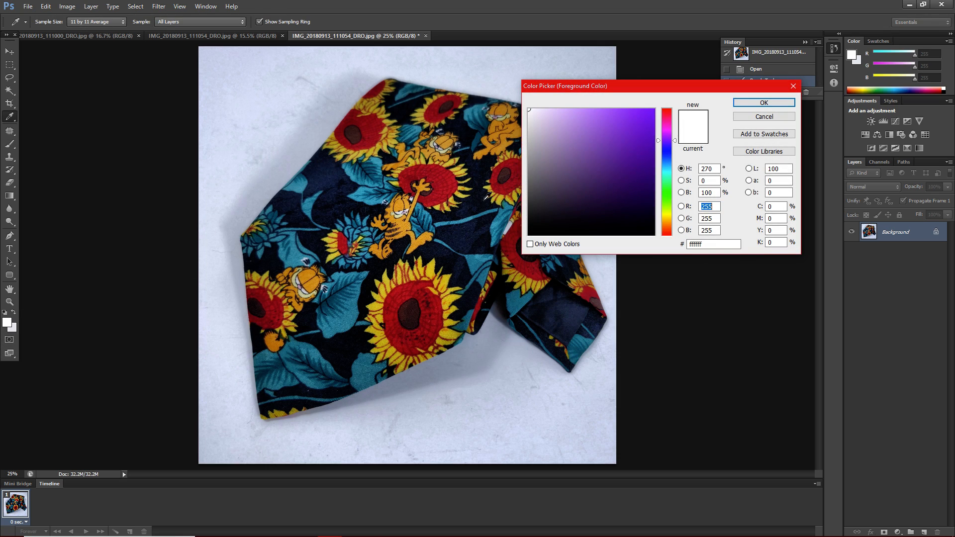
left_click(649, 234)
left_click(761, 102)
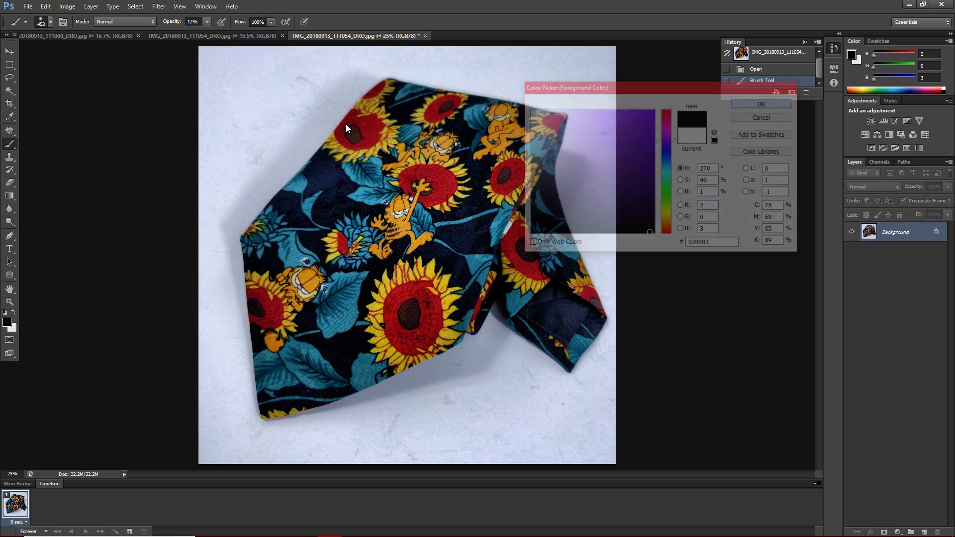
left_click(243, 103)
left_click(246, 83)
left_click(245, 87)
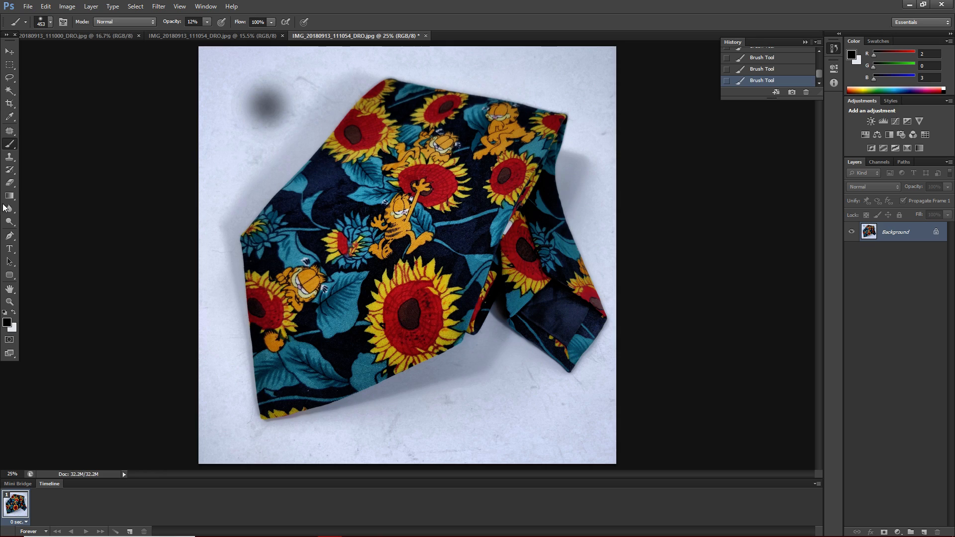
Remove the dark spot with the Patch tool, using clean background below the tie as the source, and clear the selection.
left_click(14, 131)
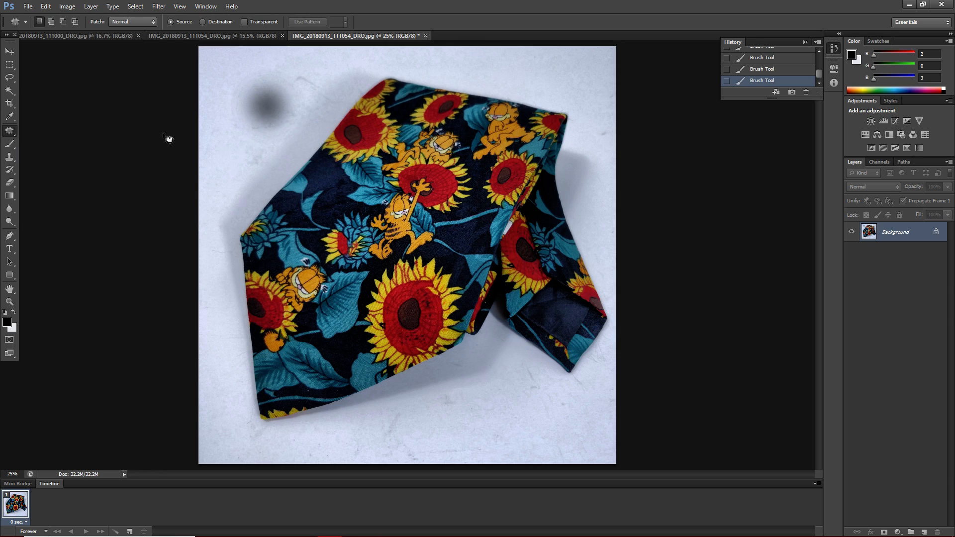
left_click(10, 133)
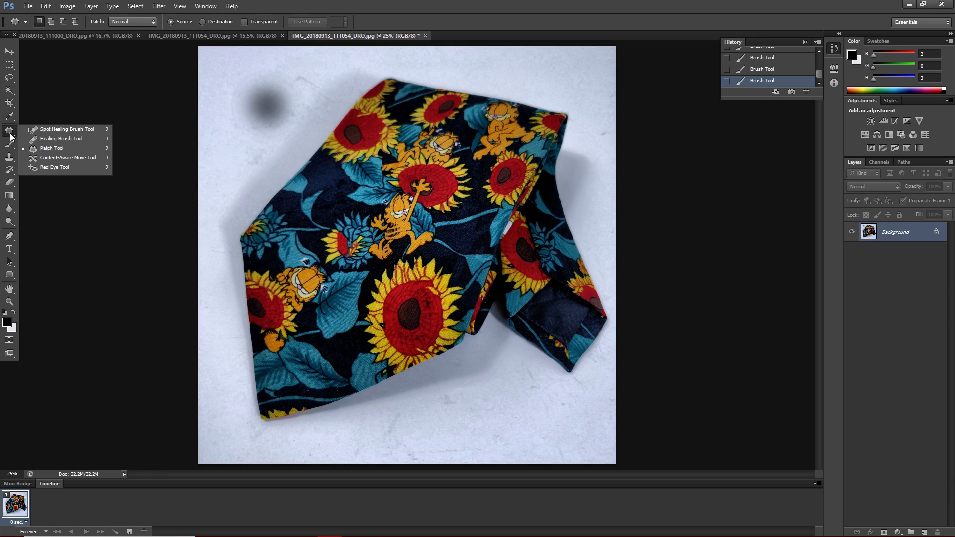
left_click(46, 149)
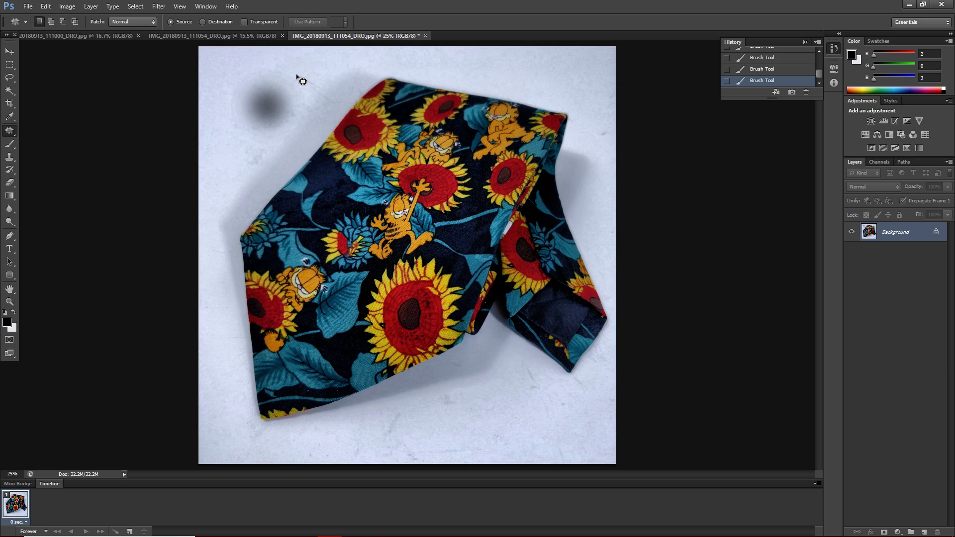
mouse_move(274, 59)
left_mouse_down()
mouse_move(248, 69)
mouse_move(229, 98)
mouse_move(242, 143)
mouse_move(258, 149)
mouse_move(279, 149)
mouse_move(306, 114)
mouse_move(293, 66)
mouse_move(272, 59)
left_mouse_up()
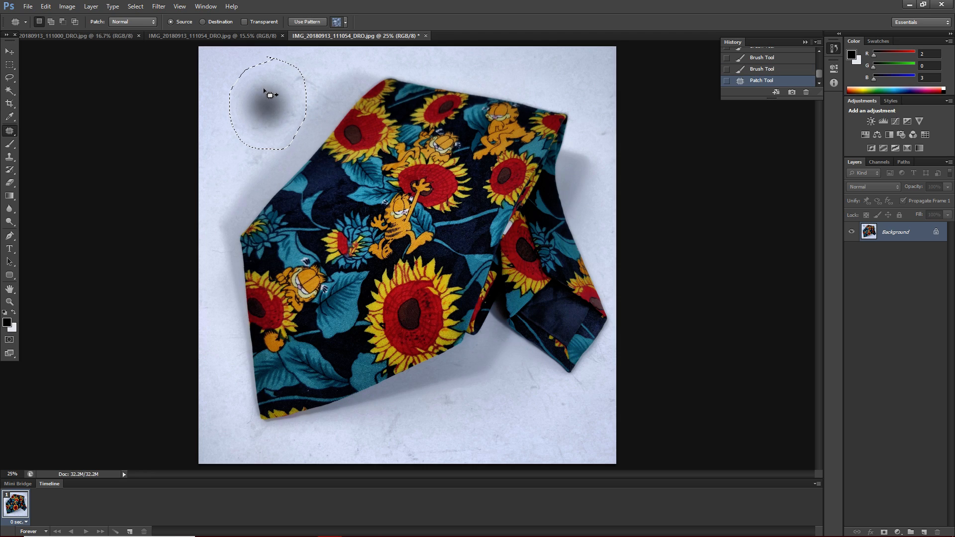
left_click_drag(269, 93, 531, 402)
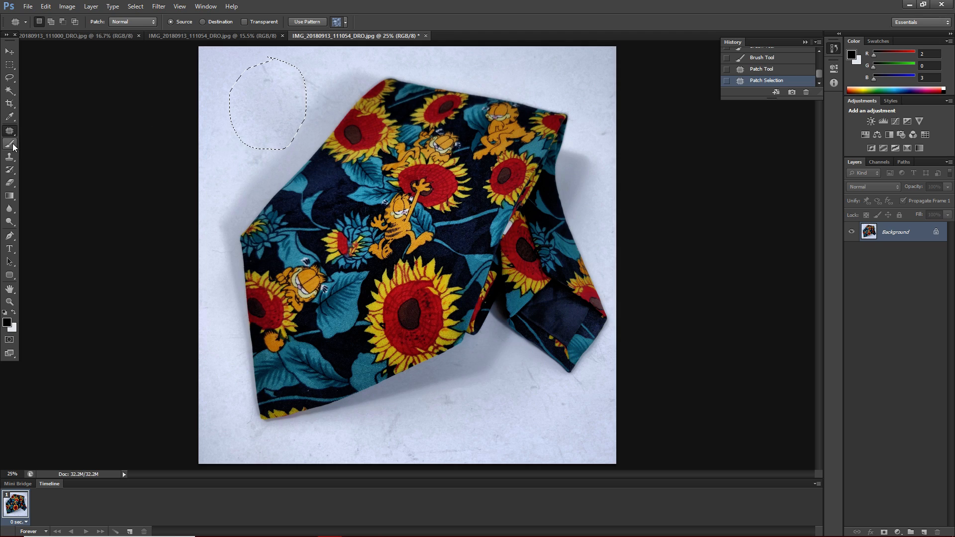
left_click(10, 64)
left_click(215, 133)
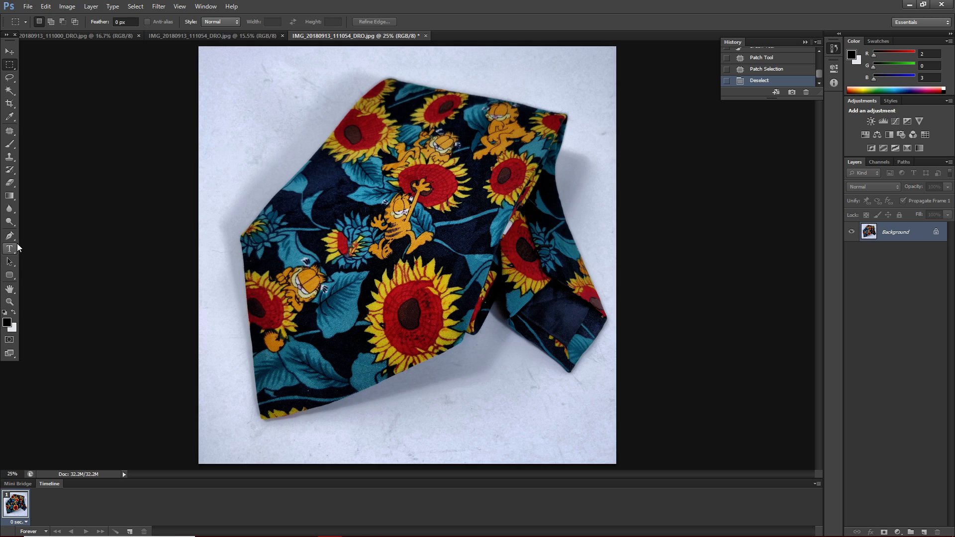
Set up the Dodge tool with a brush size of 1500 px.
left_click(9, 222)
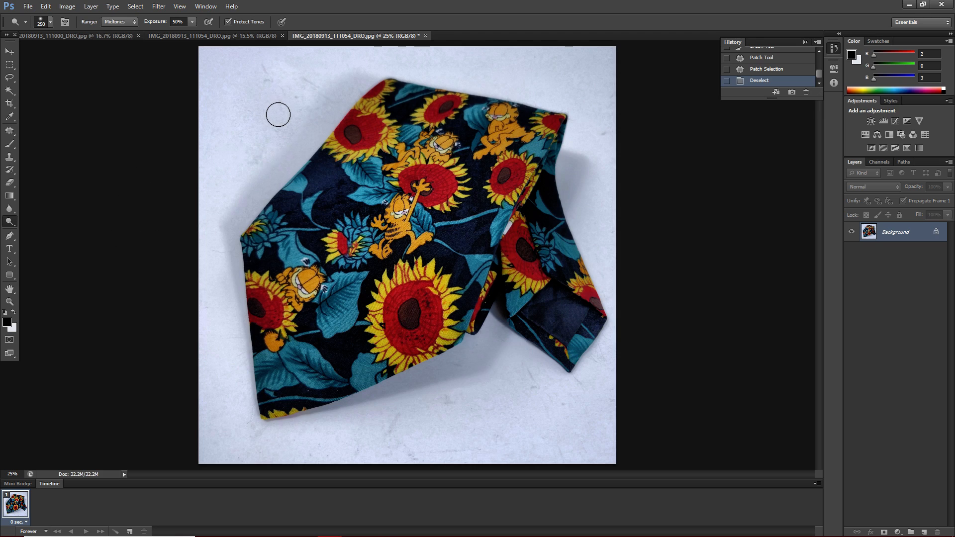
key("ctrl+minus")
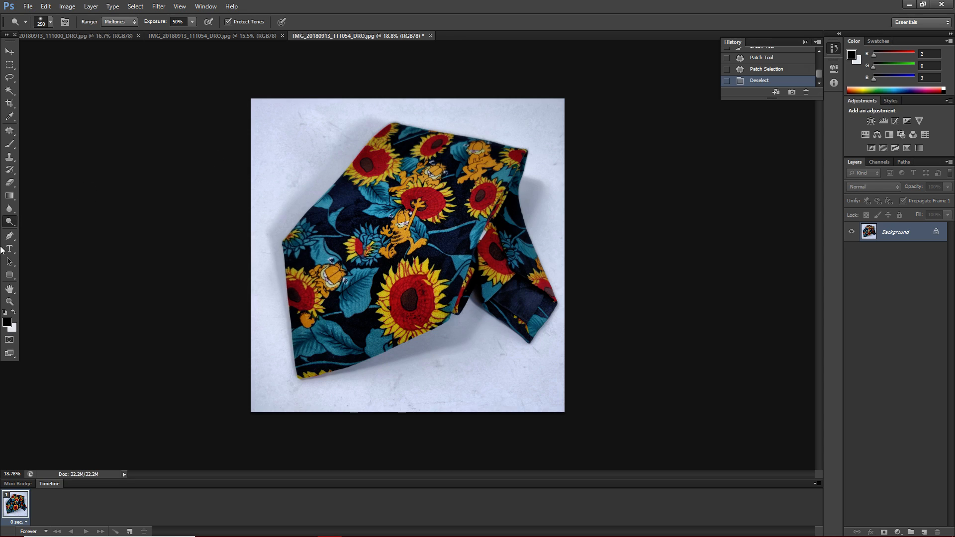
right_click(303, 139)
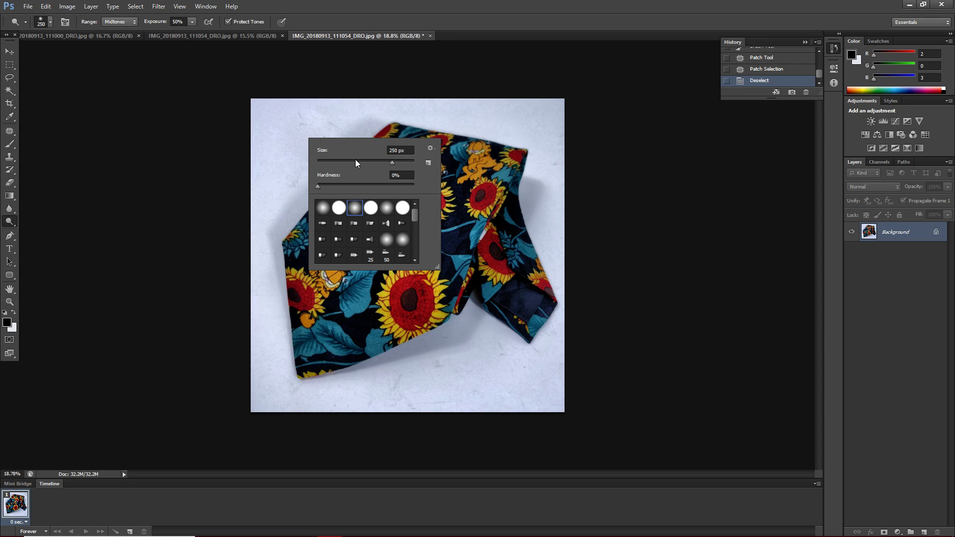
double_click(397, 150)
type("1500")
key("Return")
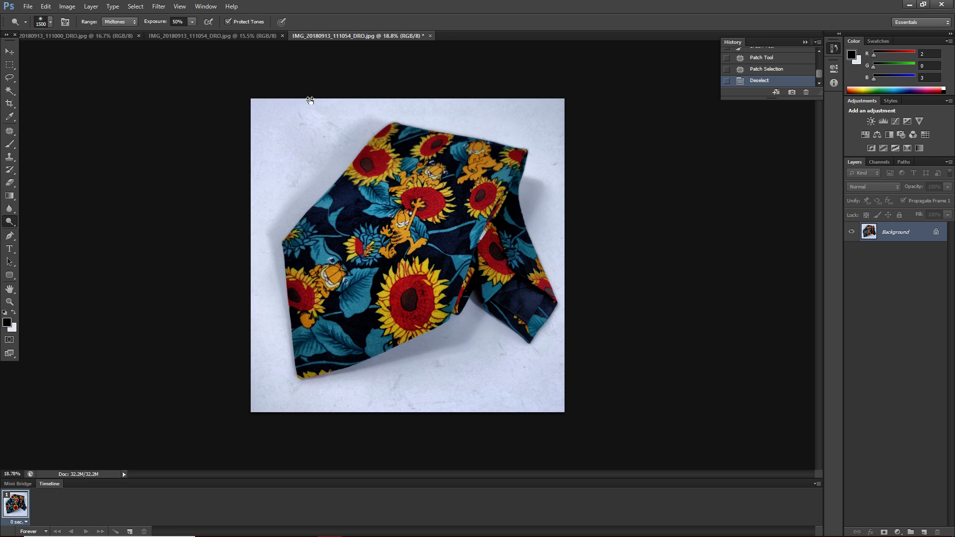
Whiten the grey background all around the tie with the Dodge tool on midtones at 50% exposure.
right_click(238, 85)
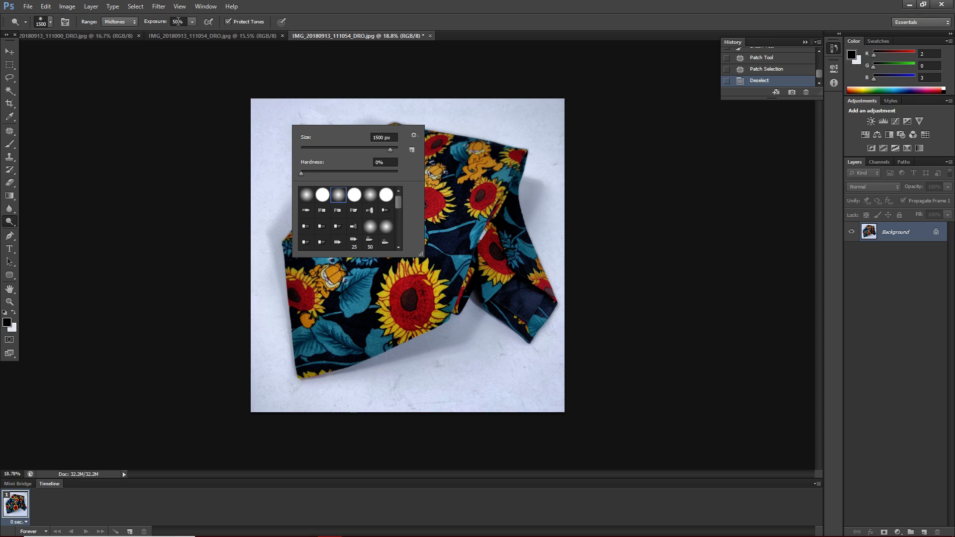
left_click(197, 58)
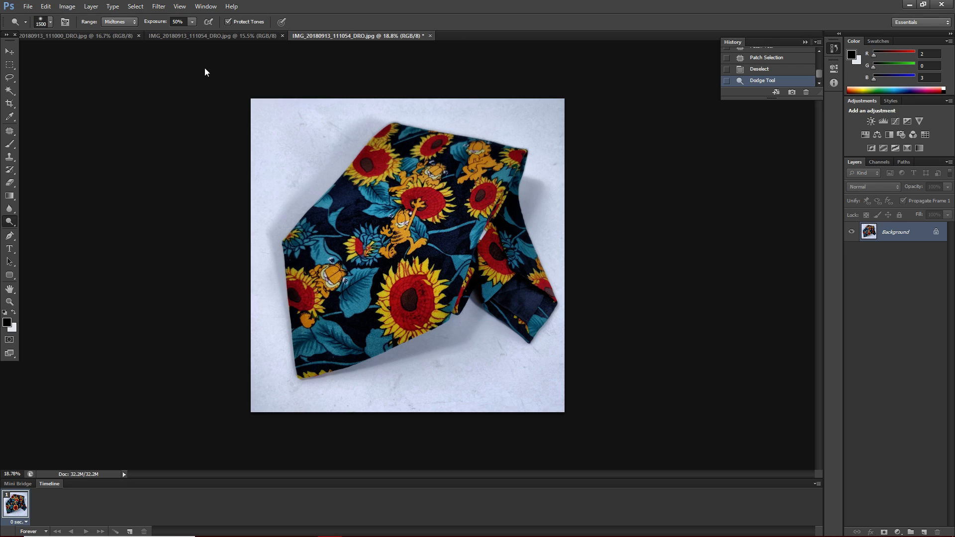
left_click(218, 75)
left_click(219, 74)
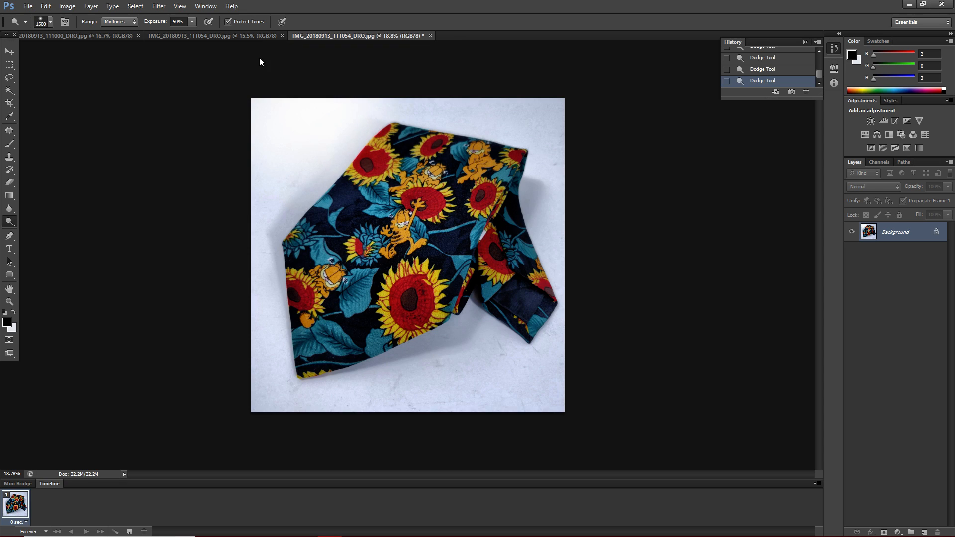
left_click(204, 116)
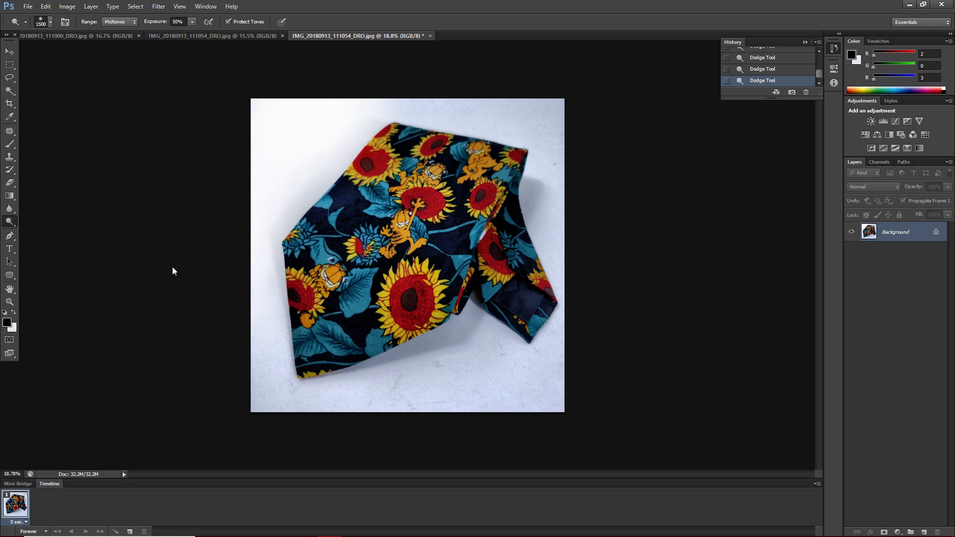
mouse_move(176, 287)
left_mouse_down()
mouse_move(192, 360)
mouse_move(222, 385)
mouse_move(333, 364)
mouse_move(421, 326)
mouse_move(488, 352)
mouse_move(513, 338)
left_mouse_up()
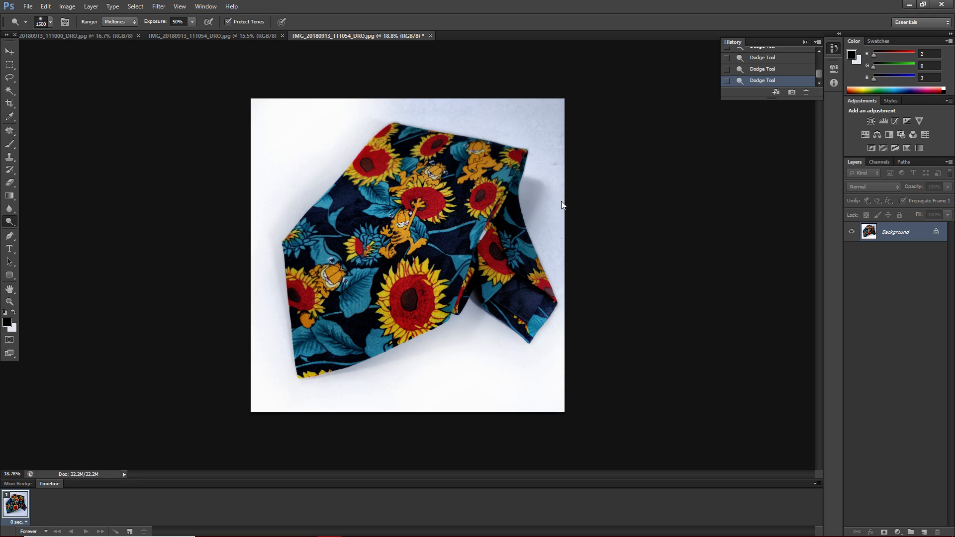
mouse_move(533, 172)
left_mouse_down()
mouse_move(529, 53)
mouse_move(495, 26)
mouse_move(453, 29)
left_mouse_up()
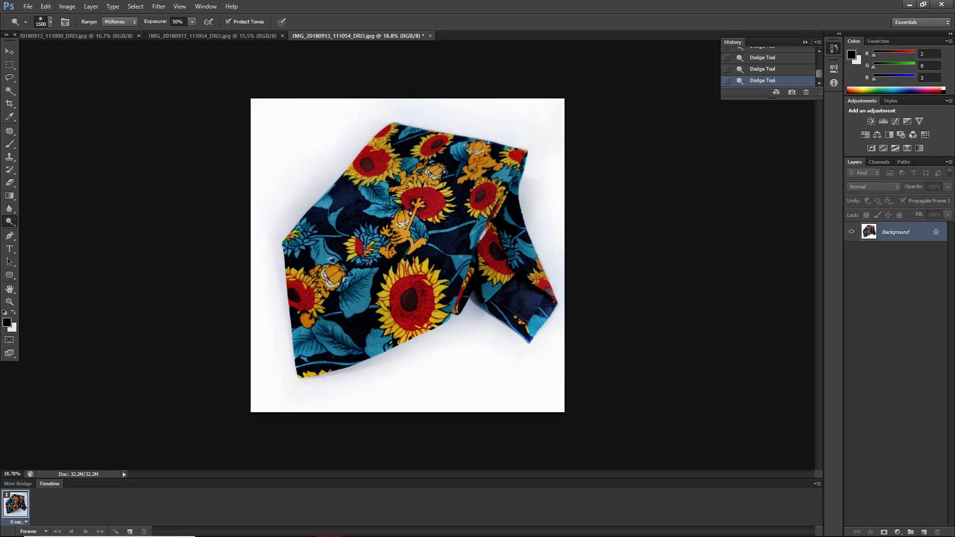
Reduce the Dodge brush size to 350 px.
right_click(228, 103)
double_click(379, 170)
type("35")
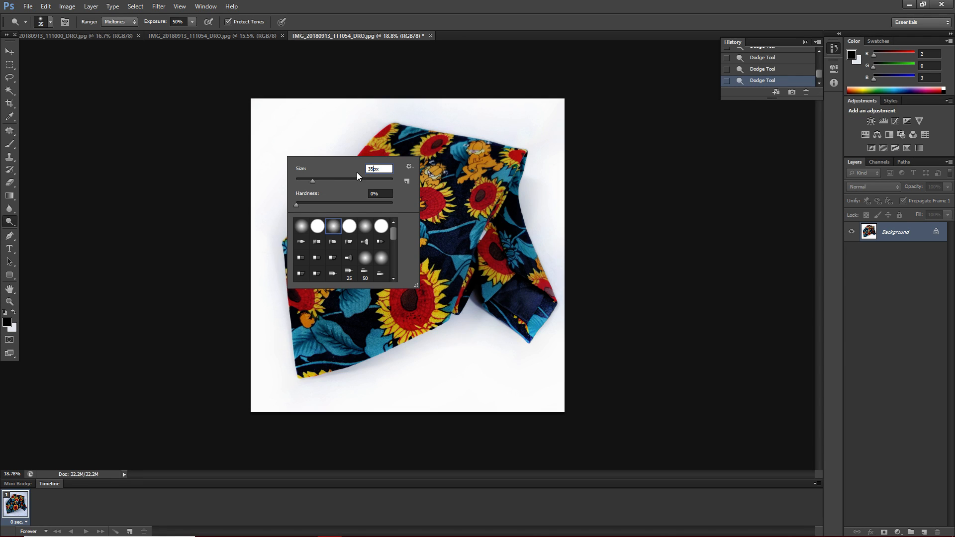
type("0")
key("Return")
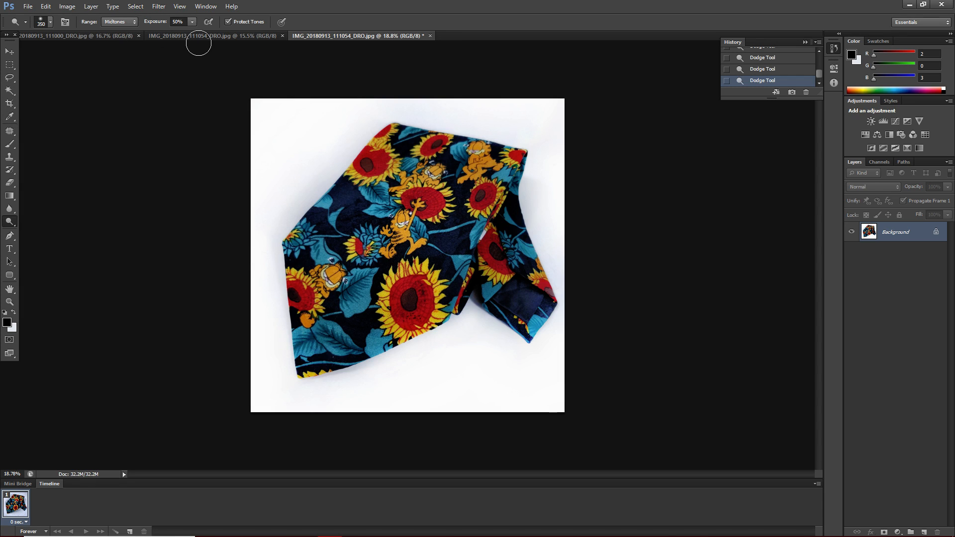
Set the image's brightness to 41 in a Brightness/Contrast adjustment and compare it with the unadjusted photo.
left_click(67, 6)
mouse_move(128, 35)
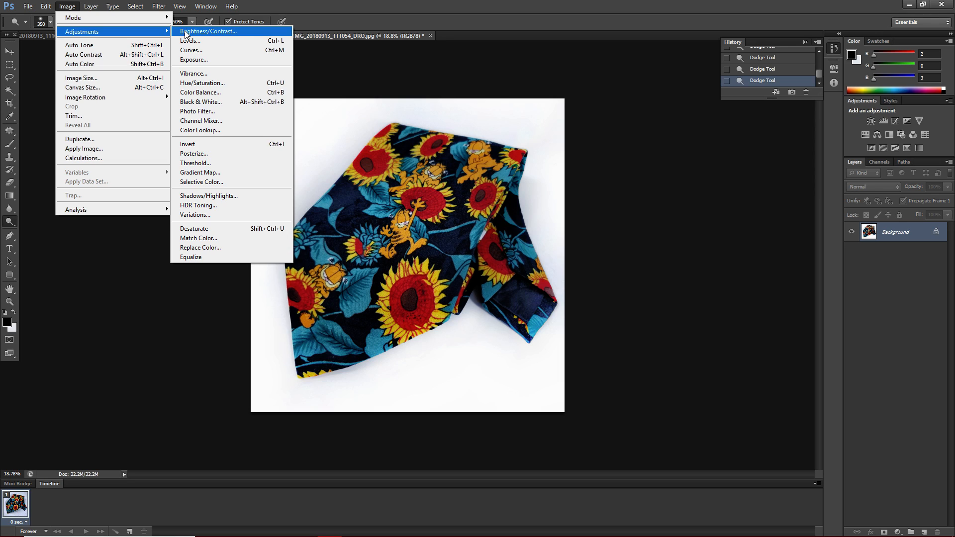
left_click(185, 32)
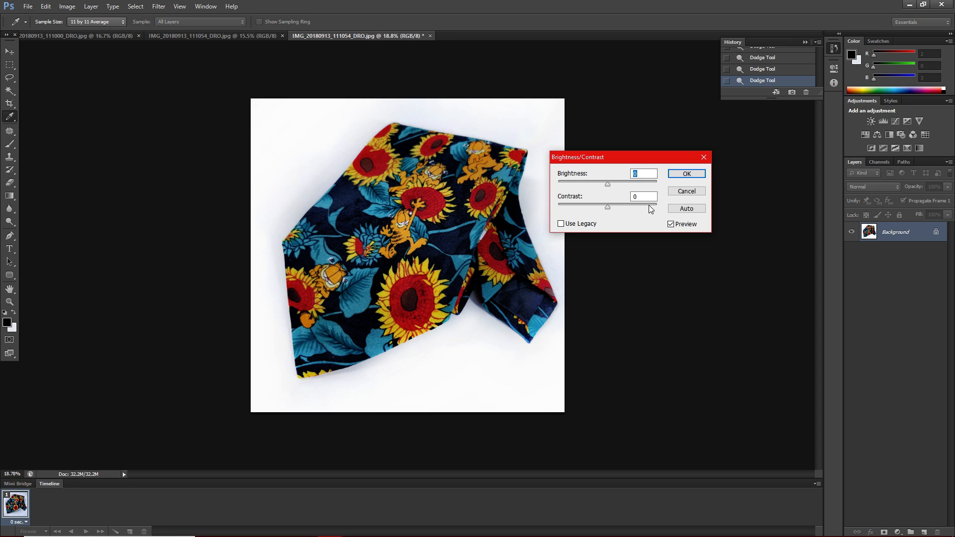
type("41")
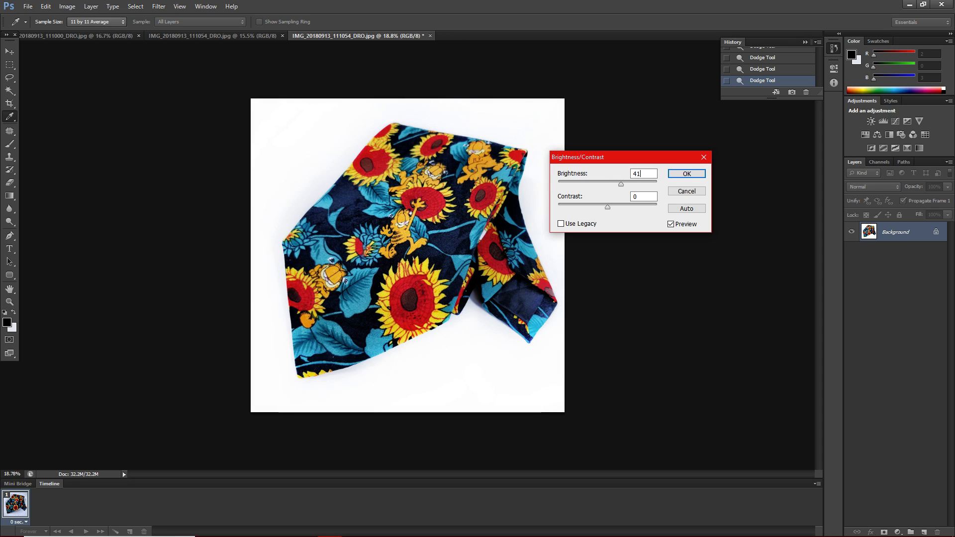
left_click(671, 224)
left_click(671, 224)
left_click(671, 224)
left_click(671, 224)
Set the contrast to 25, compare it with the unadjusted photo, and apply the Brightness/Contrast adjustment.
left_click(631, 197)
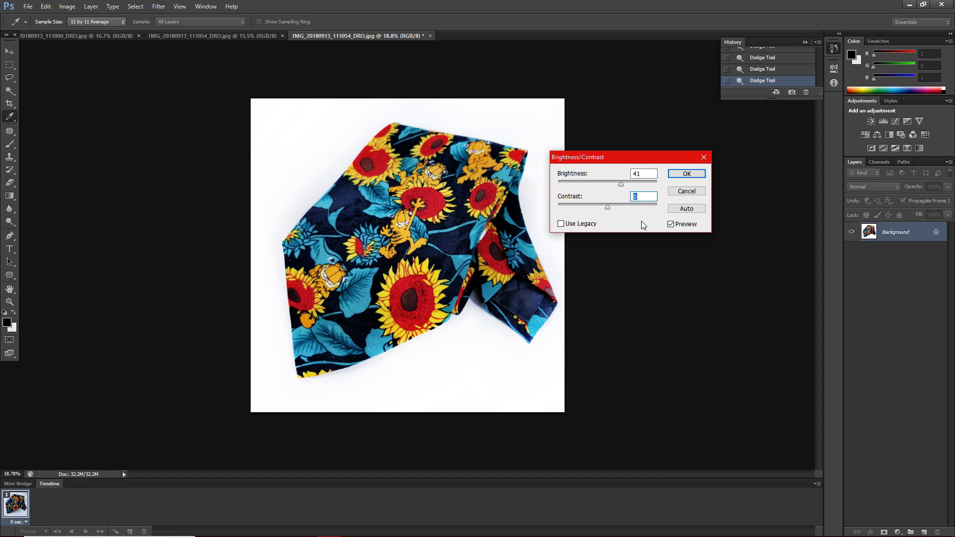
type("18")
key("BackSpace")
key("BackSpace")
type("25")
left_click(671, 224)
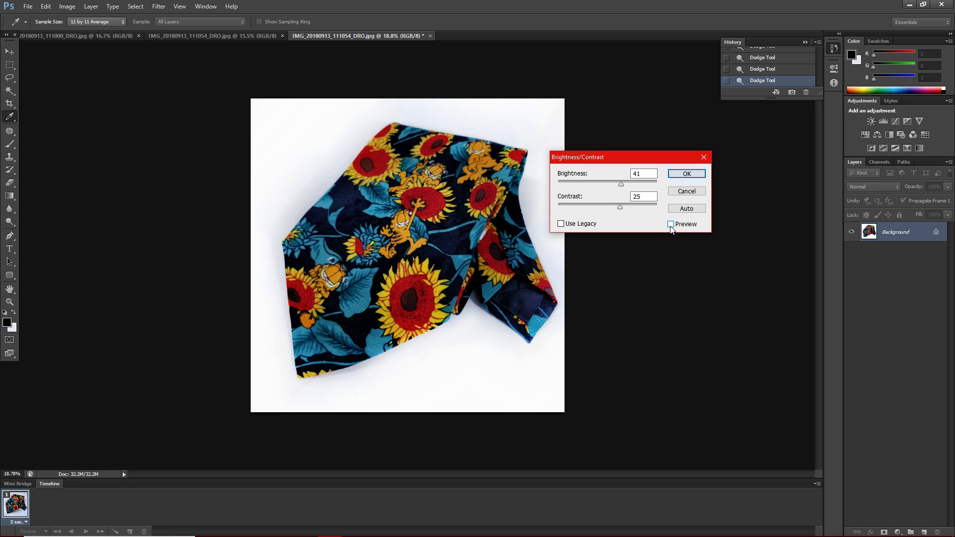
left_click(671, 224)
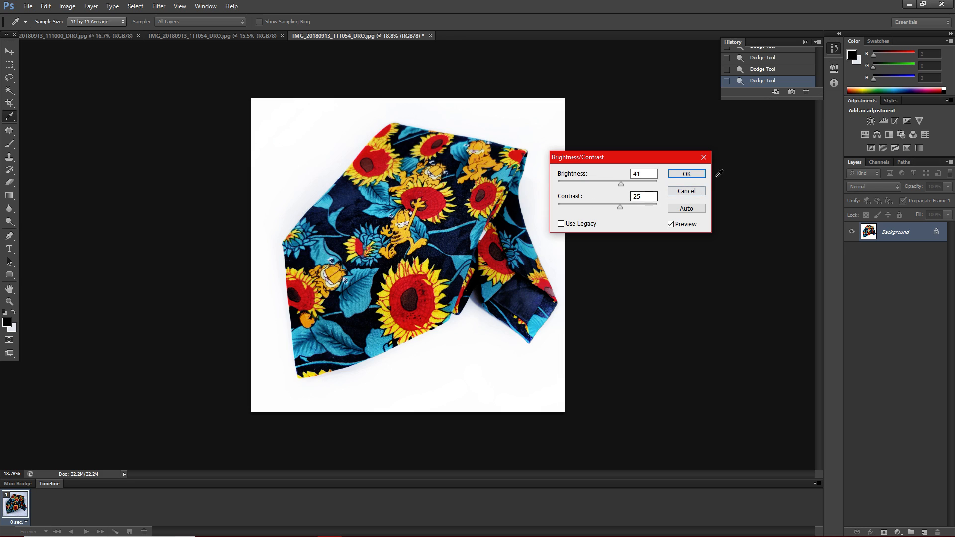
left_click(681, 174)
key("o")
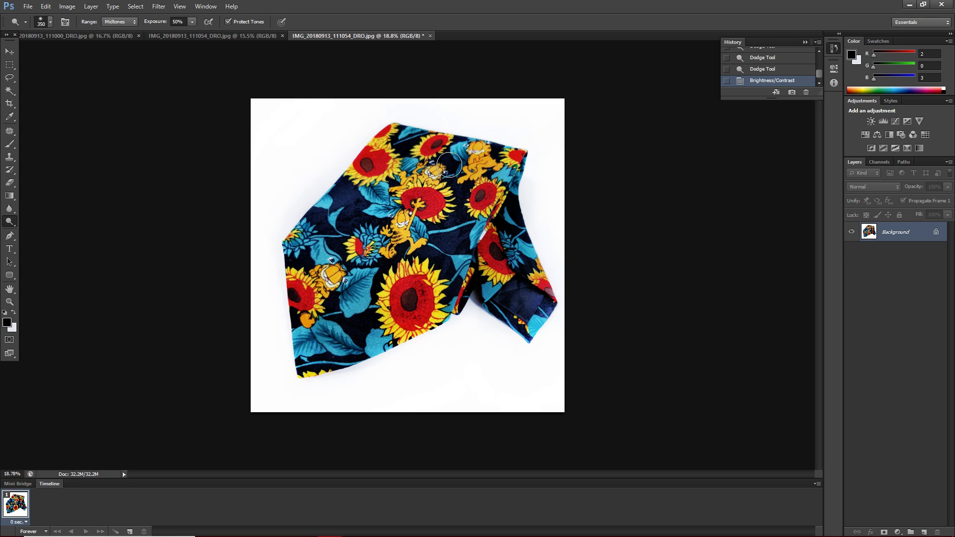
Save the edited tie photo as a JPEG at maximum quality 12 with the Baseline ("Standard") format.
key("ctrl+s")
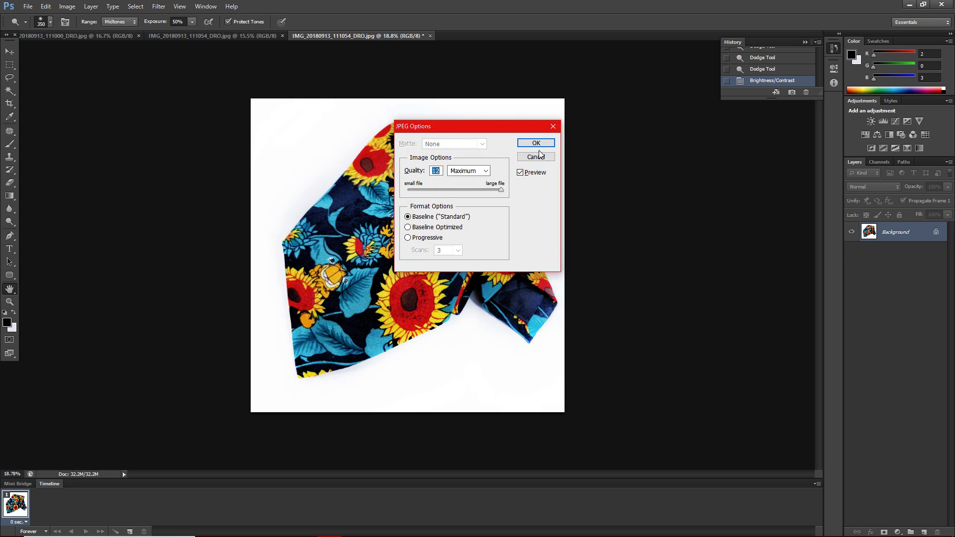
left_click(536, 143)
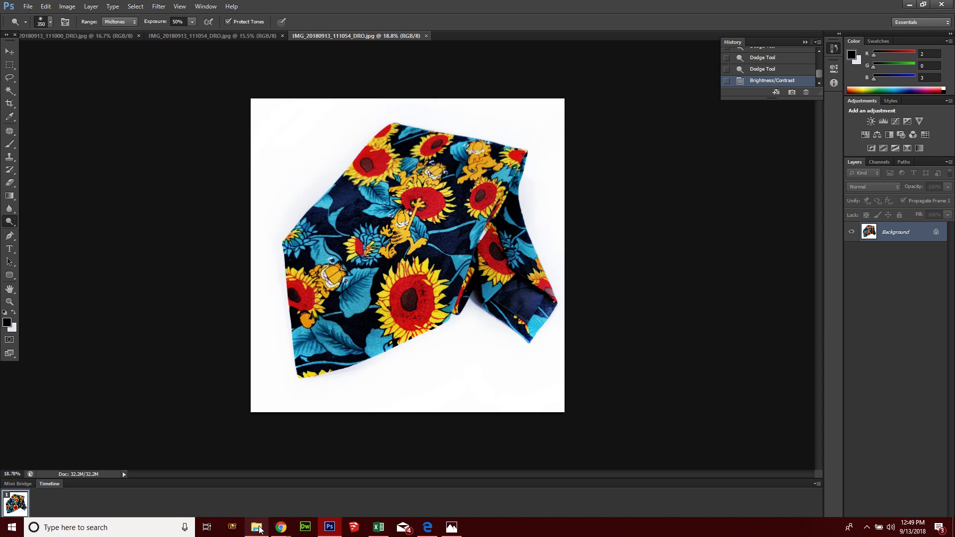
Switch to File Explorer and view the unedited photo IMG_20180913_113406_DRO.jpg in the Ties folder.
left_click(257, 527)
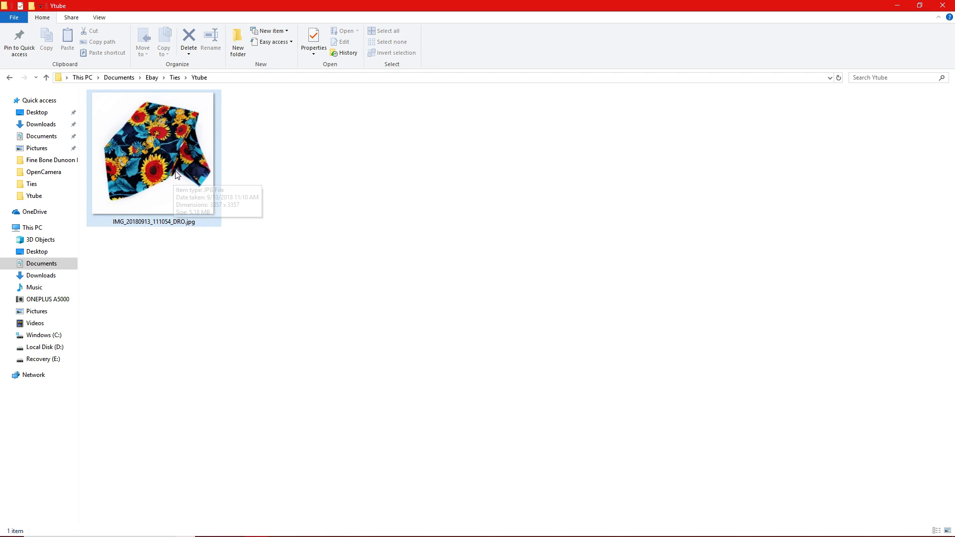
left_click(175, 78)
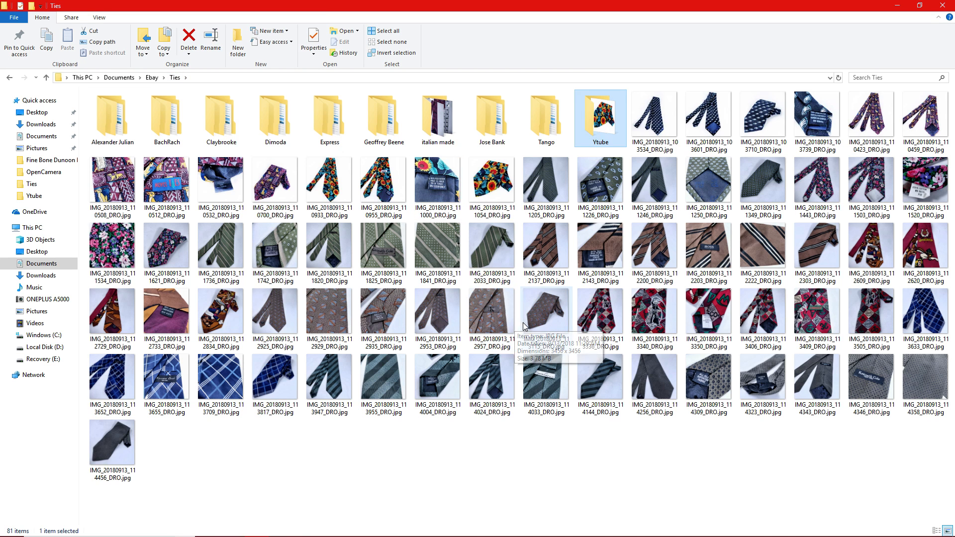
double_click(776, 318)
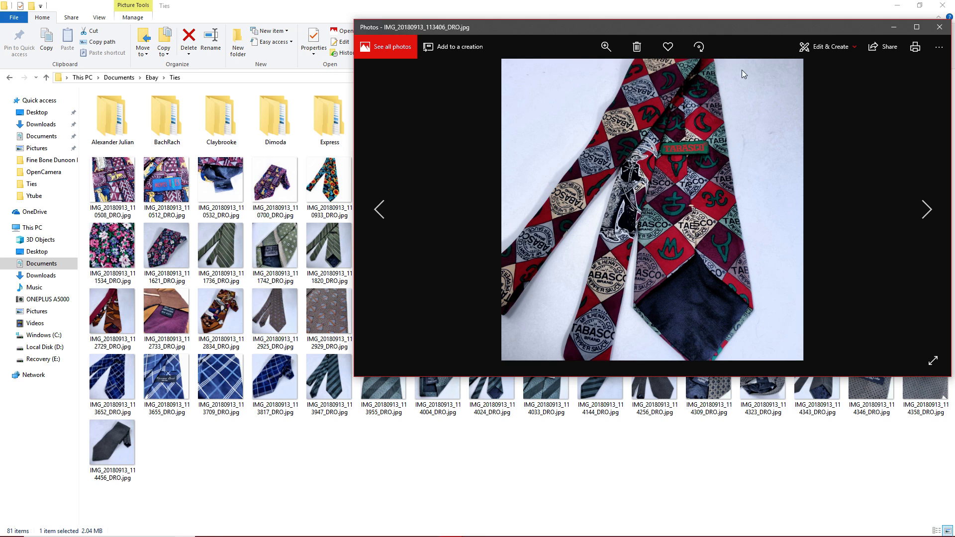
left_click(939, 27)
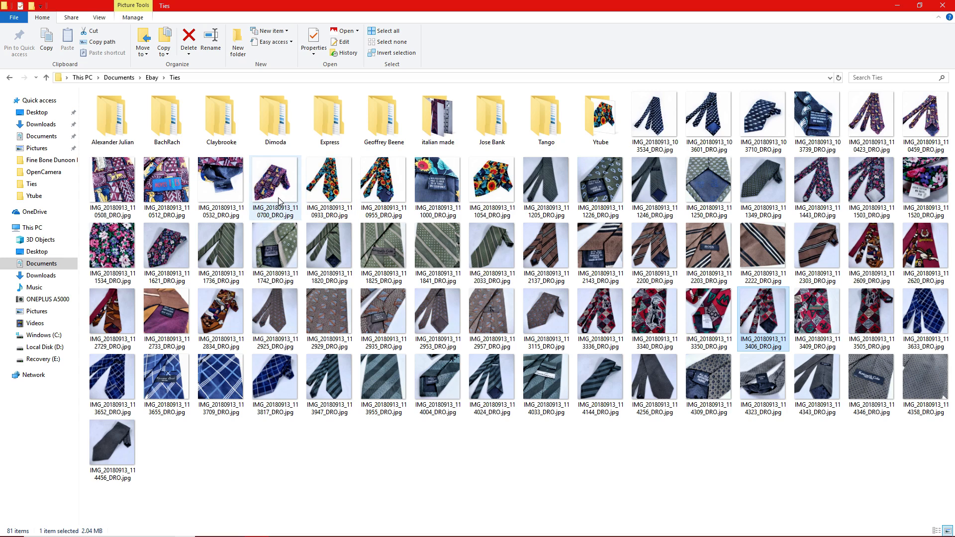
View the white-background tie photos IMG_20180913_103710_DRO.jpg, IMG_20180913_111054_DRO.jpg and IMG_20180913_110955_DRO.jpg for comparison.
double_click(763, 129)
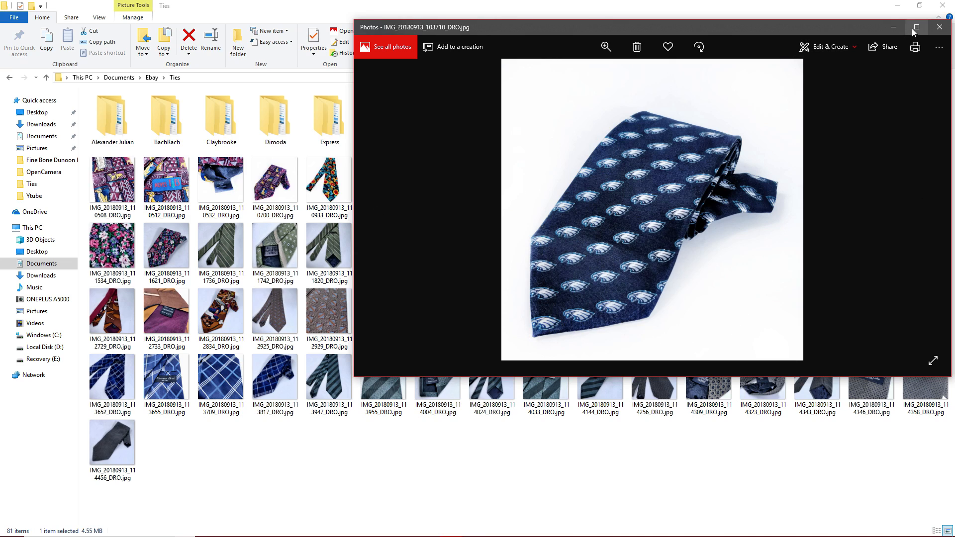
left_click(935, 29)
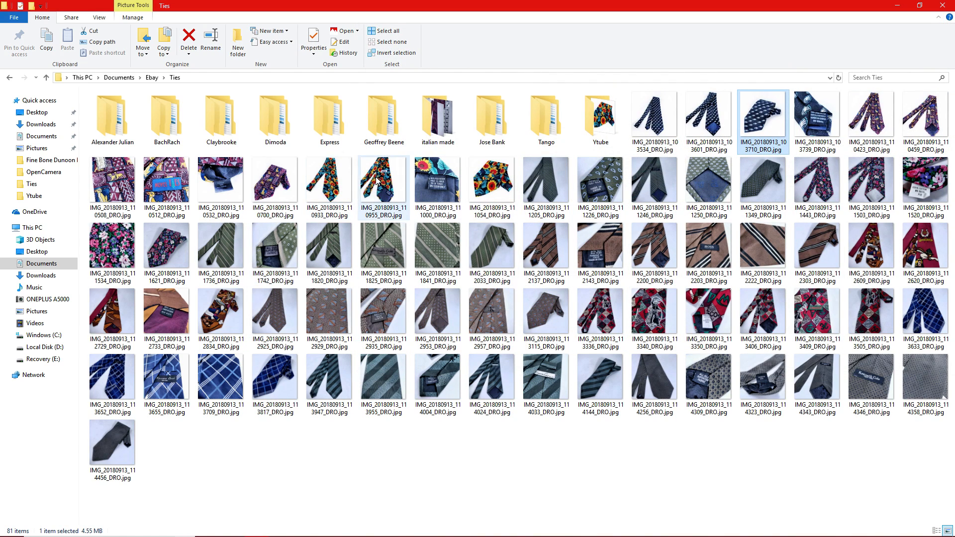
double_click(481, 179)
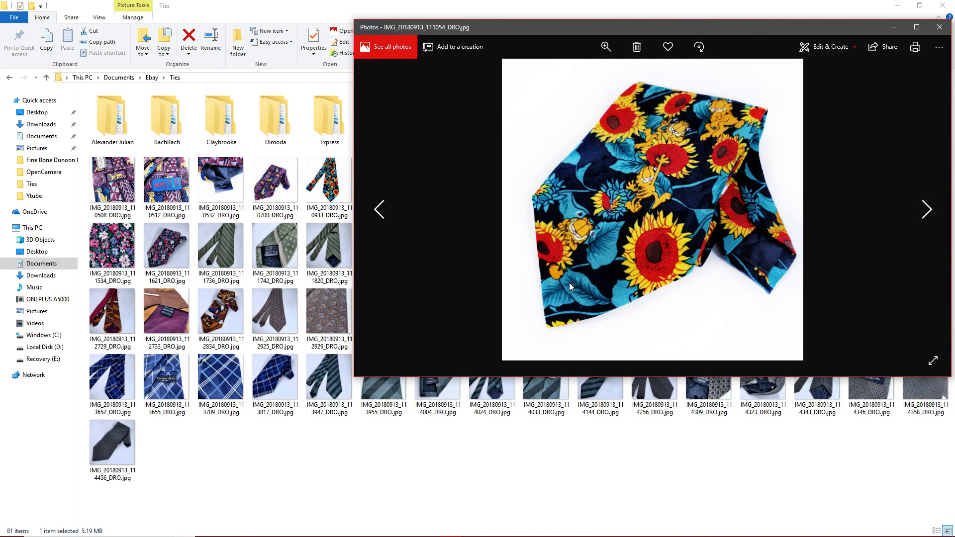
left_click(939, 27)
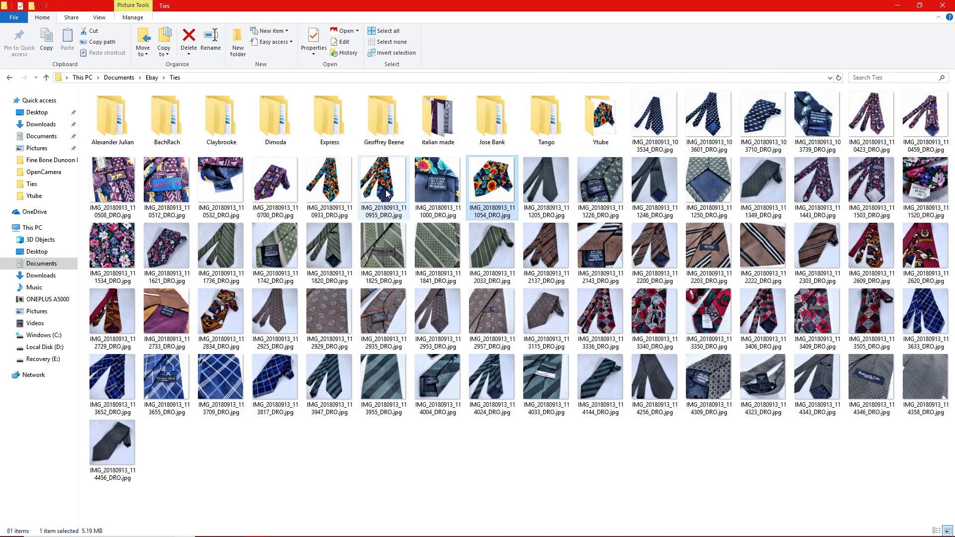
double_click(383, 181)
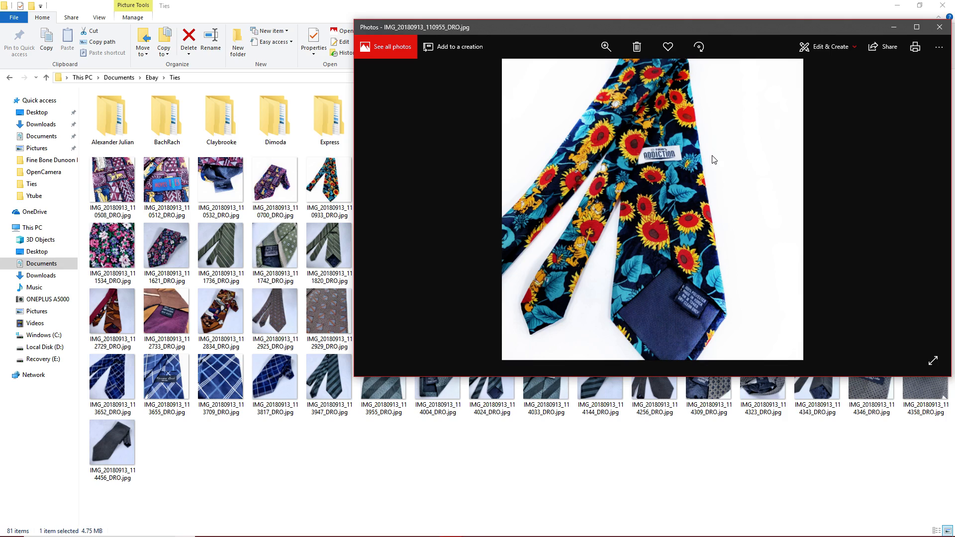
mouse_move(569, 530)
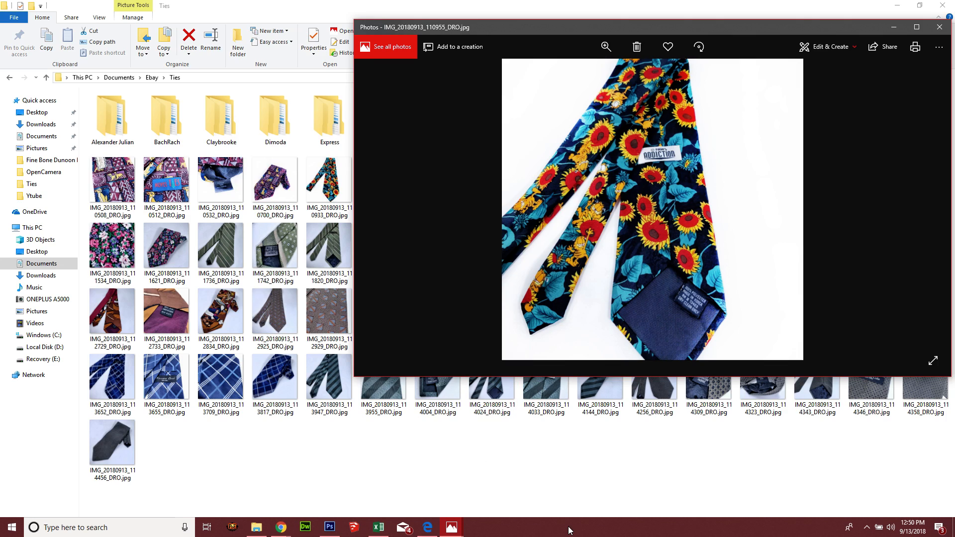